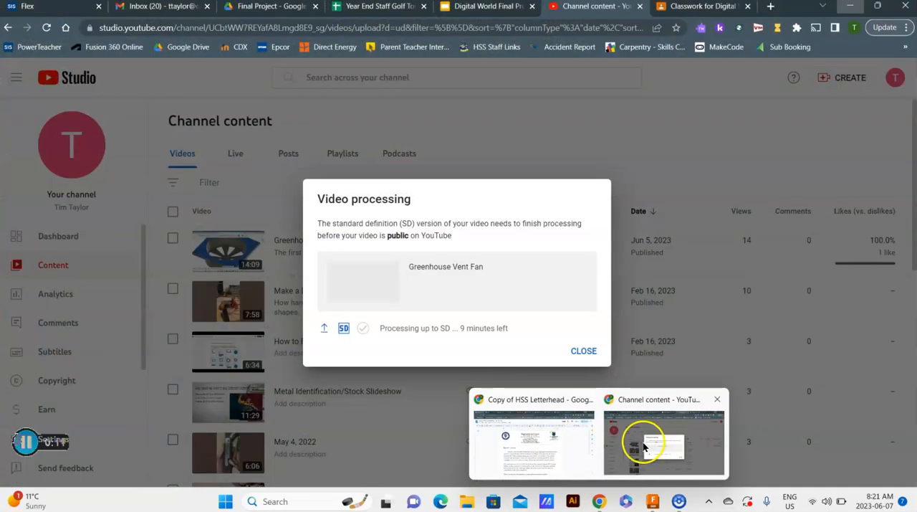
- Switch to Chrome and search Google Images for "gears" in a new browser tab
left_click(638, 451)
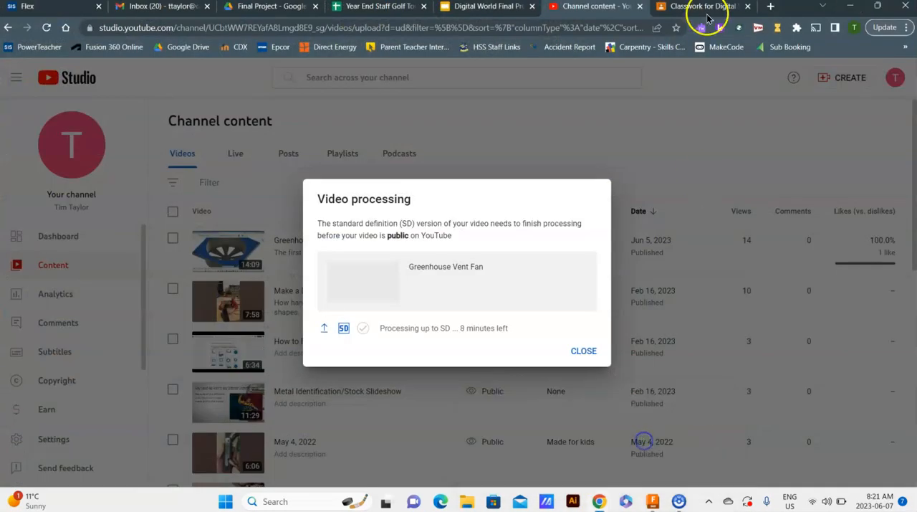
left_click(773, 8)
left_click(465, 250)
type("gear")
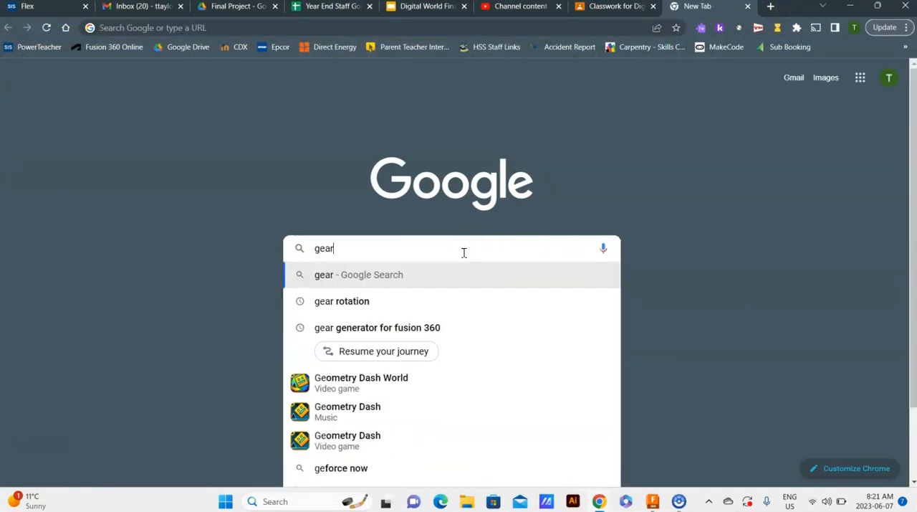
type("s")
key("Return")
left_click(179, 126)
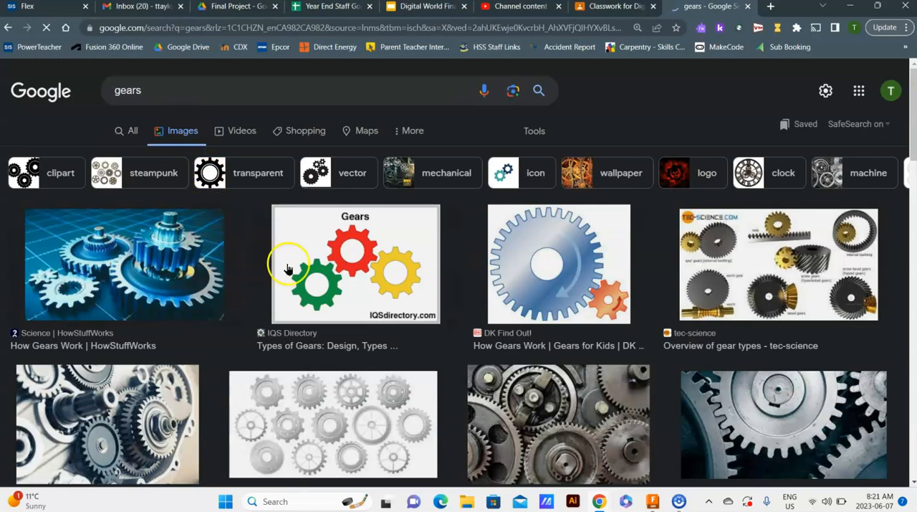
- Preview the DK Find Out! and Interesting Engineering gear pictures and examine how their teeth mesh
left_click(535, 261)
scroll(357, 306, "down", 5)
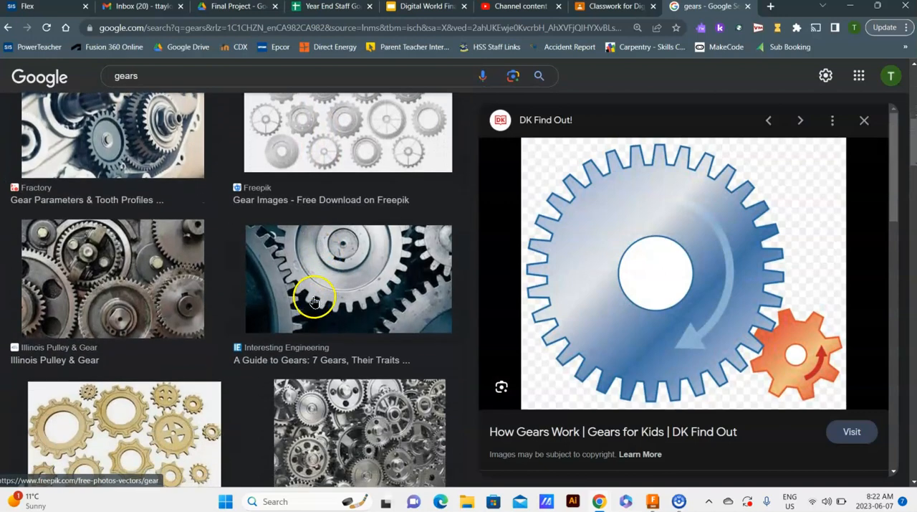
left_click(314, 301)
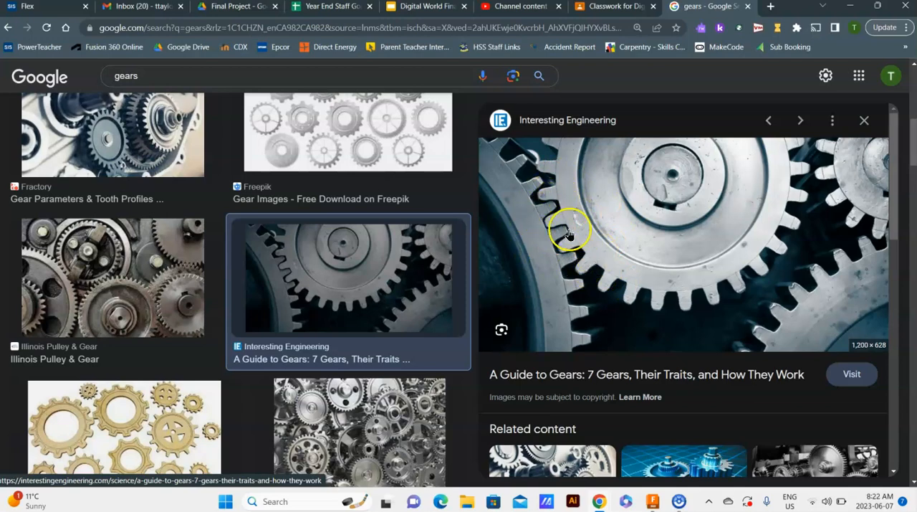
- Switch to Fusion 360 and run the Python SpurGear sample script from Scripts and Add-Ins
left_click(652, 501)
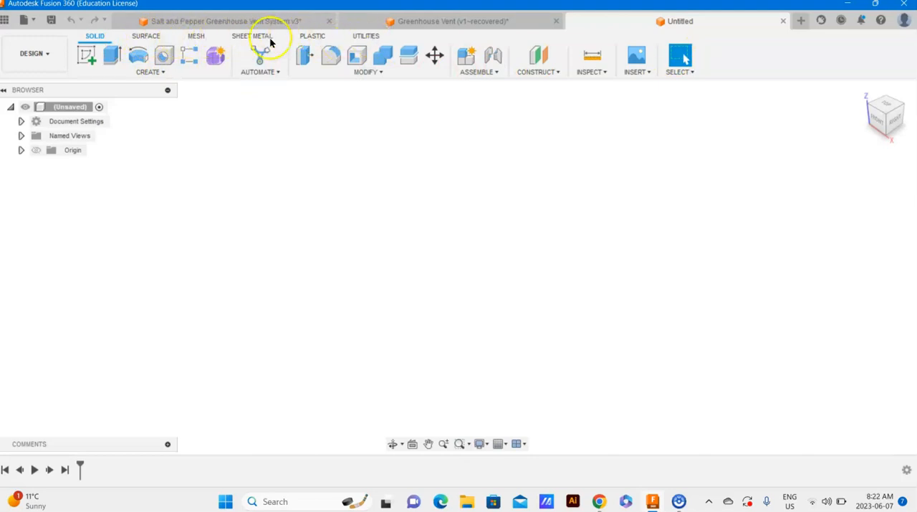
left_click(365, 36)
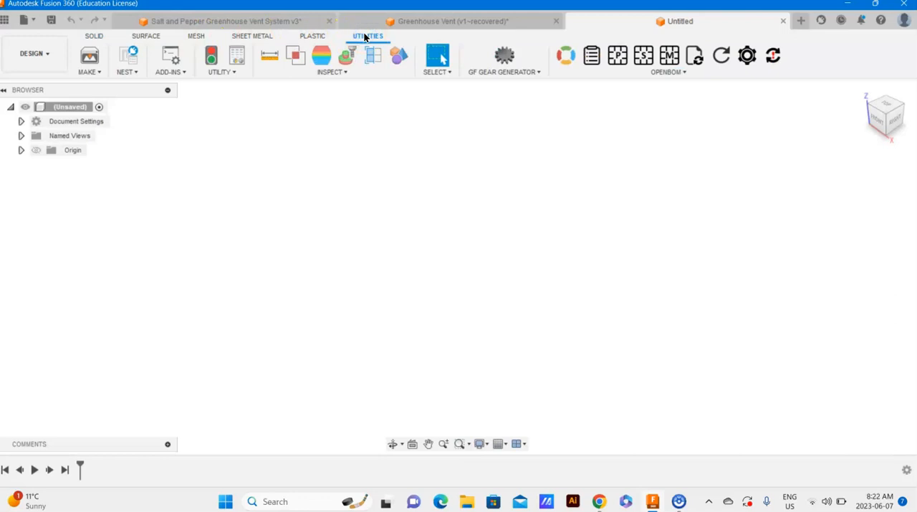
left_click(178, 75)
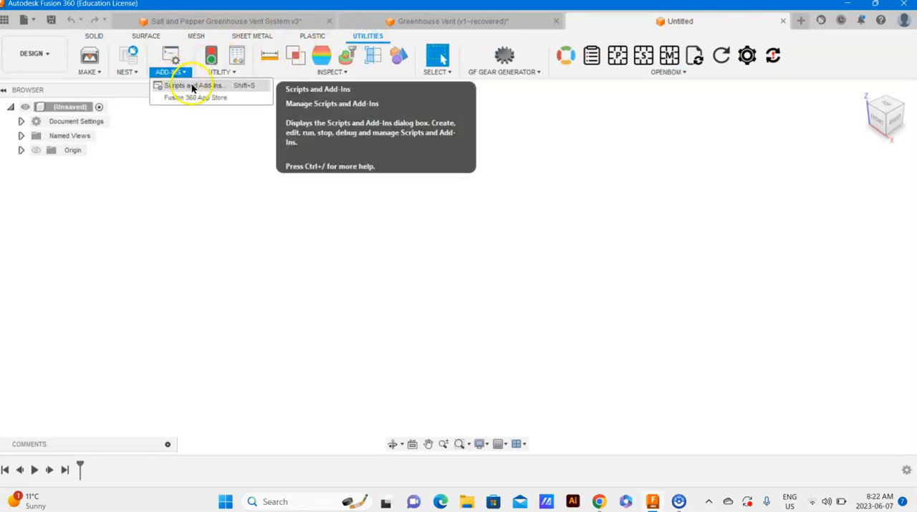
left_click(207, 87)
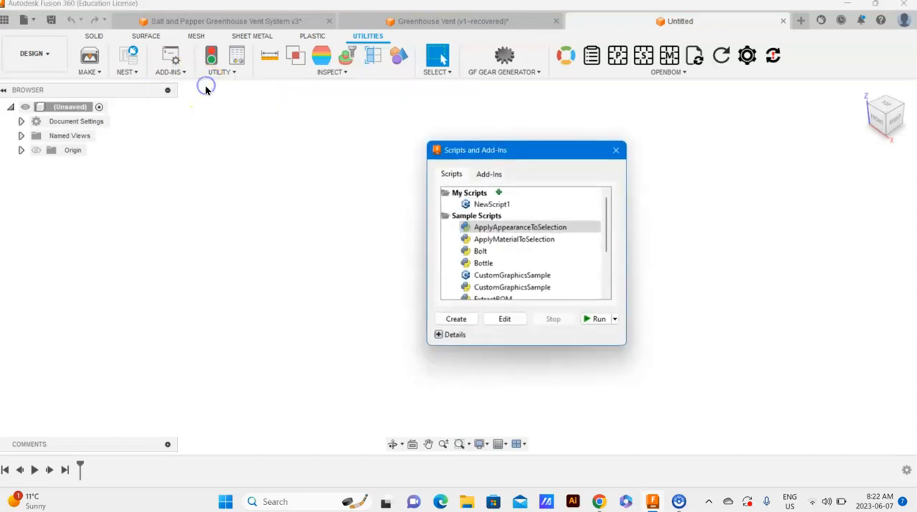
scroll(519, 261, "down", 2)
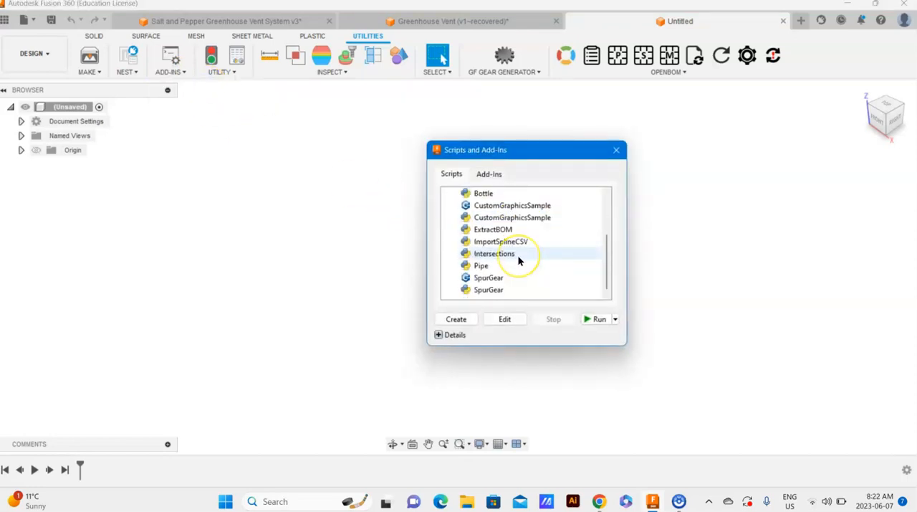
left_click(486, 291)
left_click(588, 322)
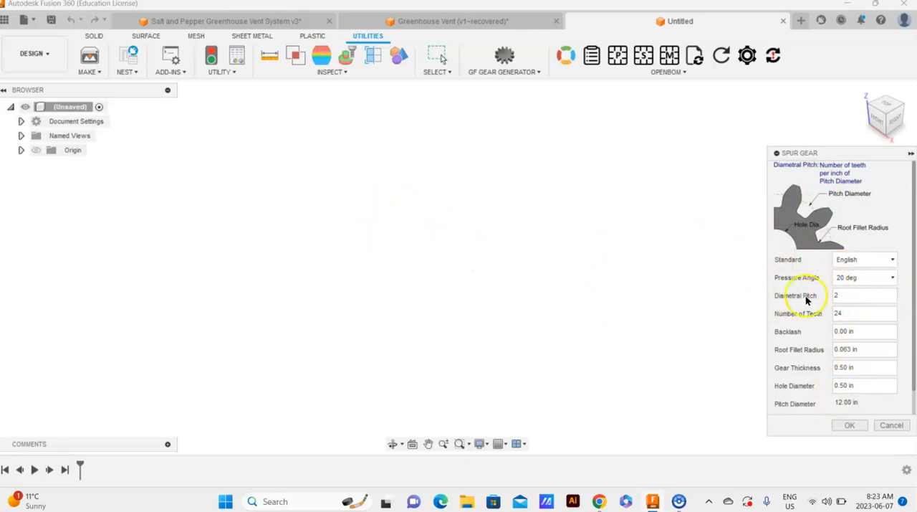
- Generate an English 24-tooth spur gear with 20 deg pressure angle, diametral pitch 2, 0.50 in thickness and a 0.50 in hole
left_click(850, 425)
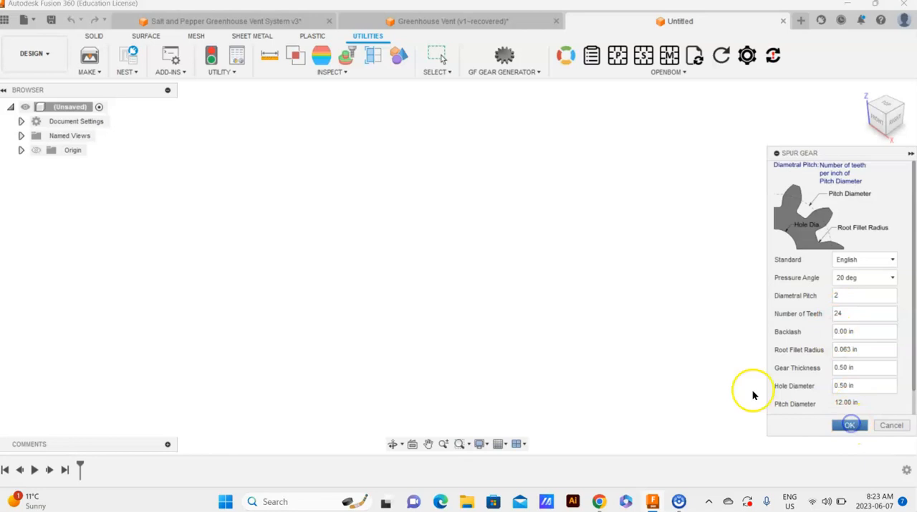
scroll(568, 315, "down", 5)
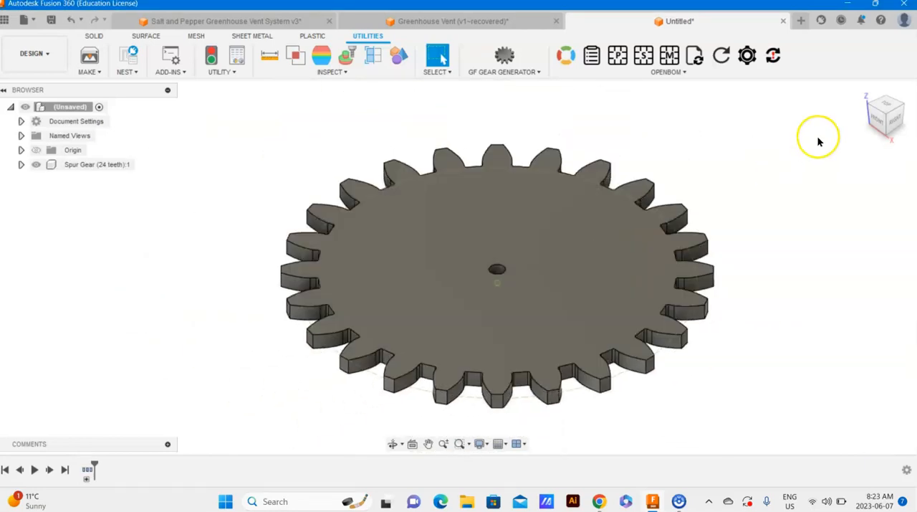
left_click(889, 112)
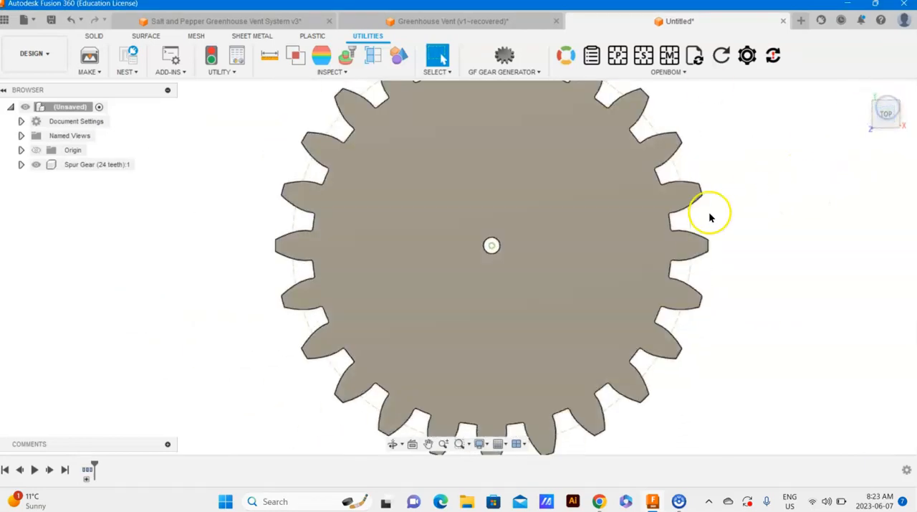
middle_click_drag(557, 177, 554, 242)
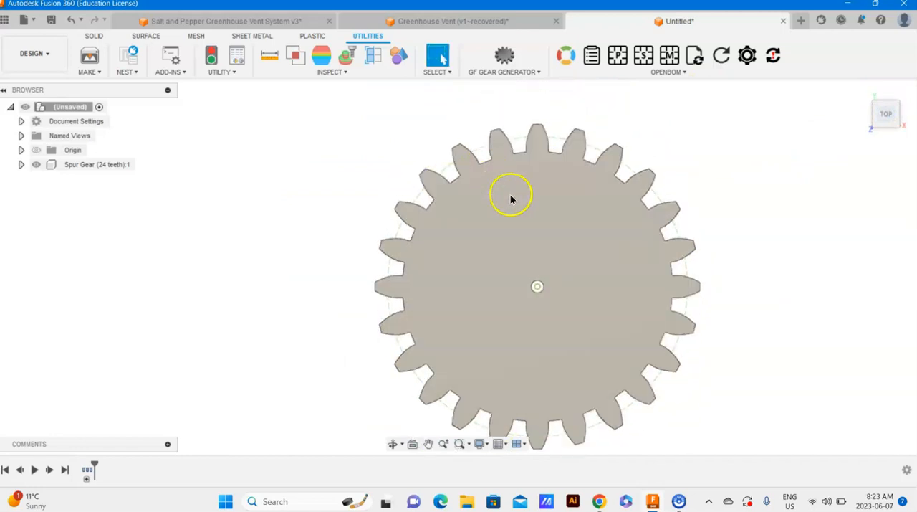
middle_click_drag(665, 274, 627, 244)
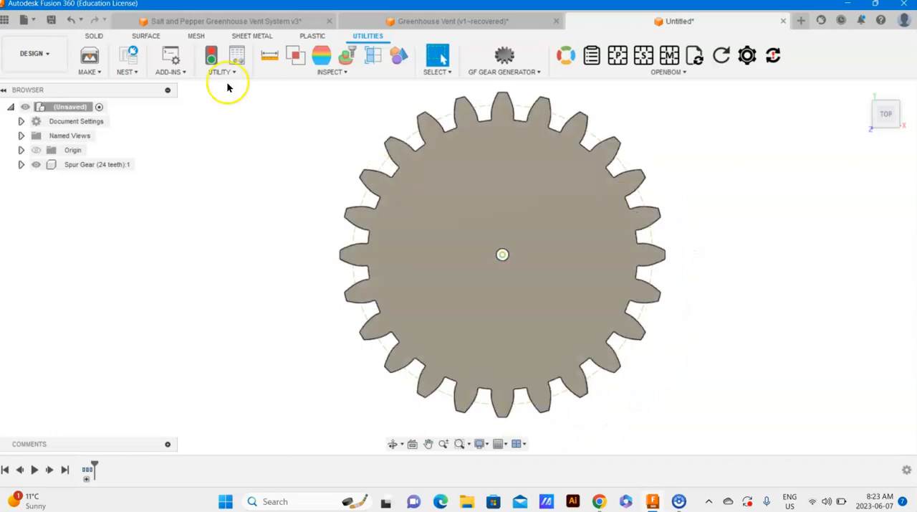
- Run the Python SpurGear script again and generate a 10-tooth gear with diametral pitch 2.0 and 0.50 in thickness
left_click(166, 71)
left_click(183, 86)
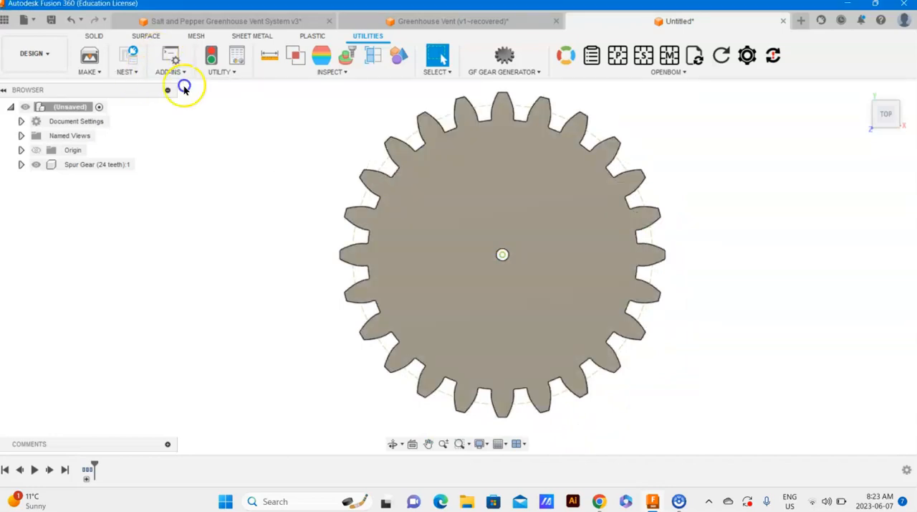
scroll(513, 279, "down", 3)
left_click(510, 289)
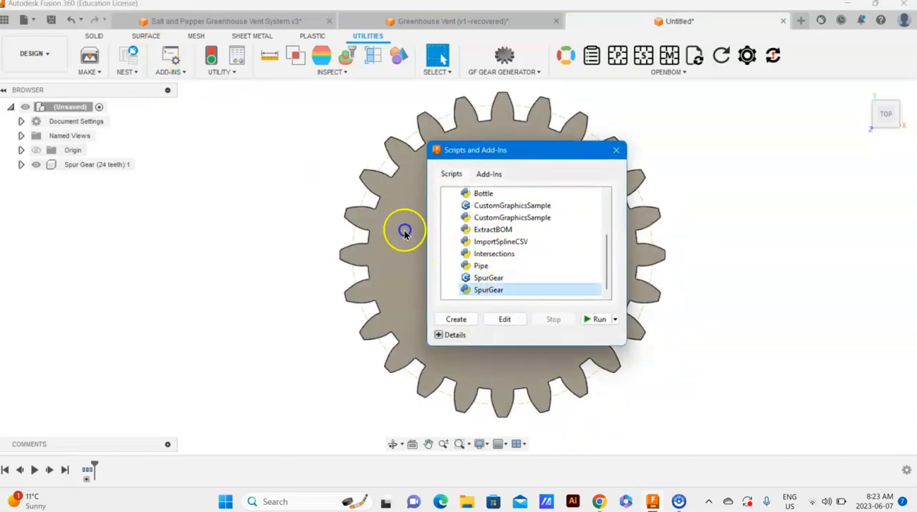
left_click(595, 319)
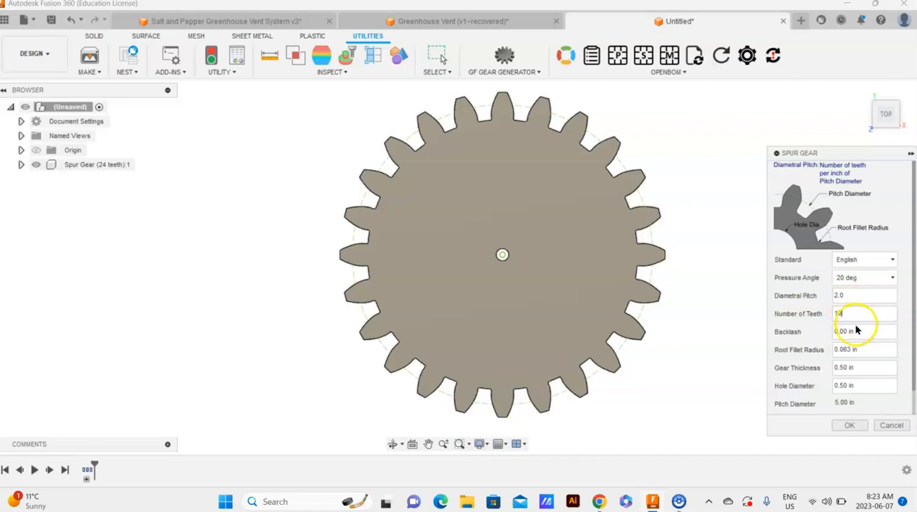
left_click(853, 422)
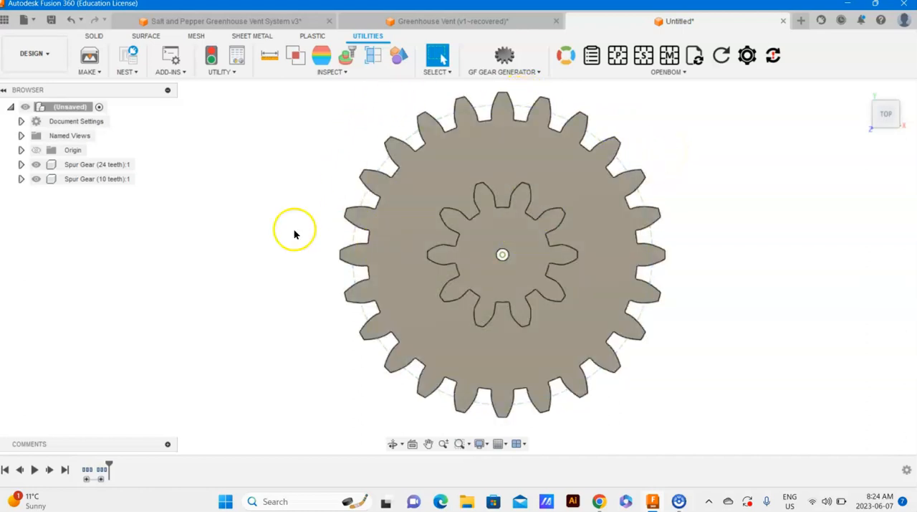
left_click(160, 73)
left_click(183, 85)
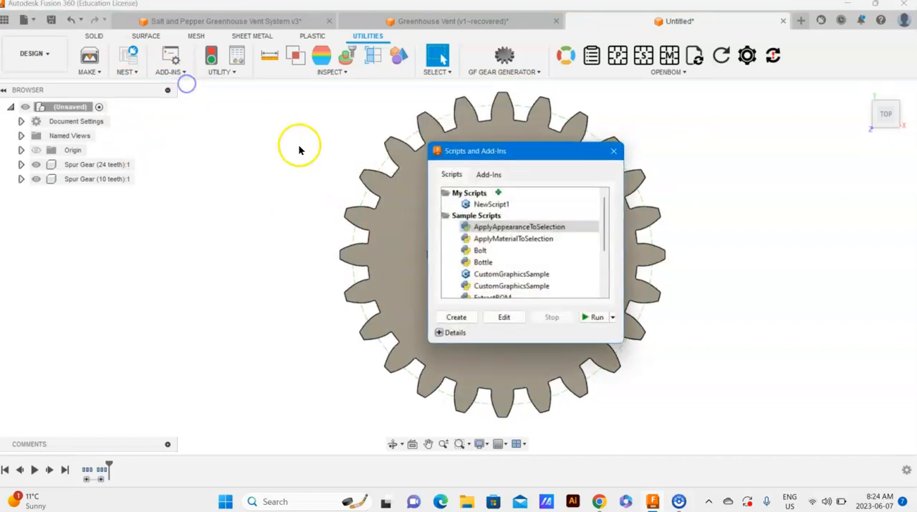
scroll(504, 289, "down", 3)
left_click(500, 287)
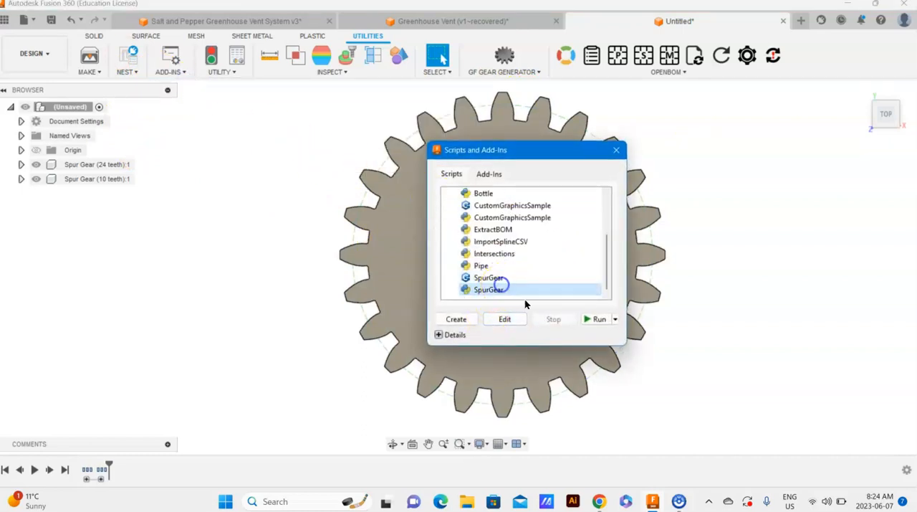
left_click(594, 319)
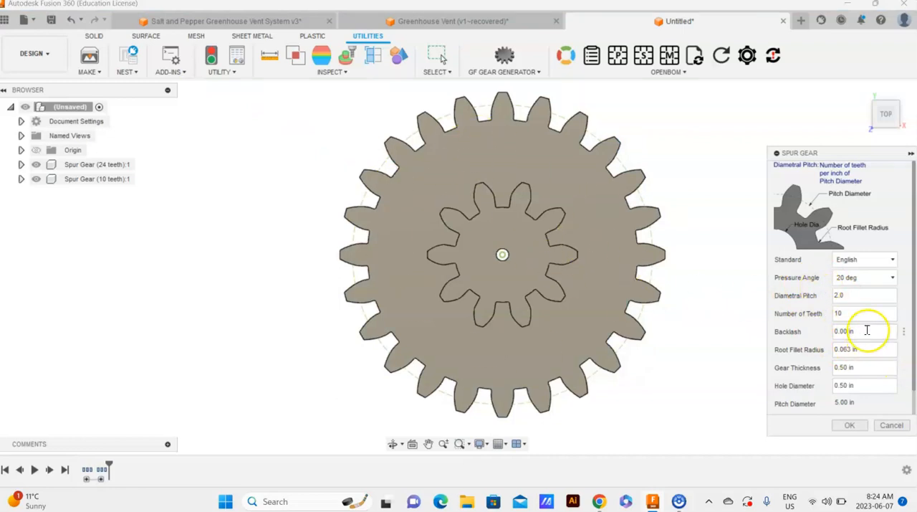
left_click(892, 425)
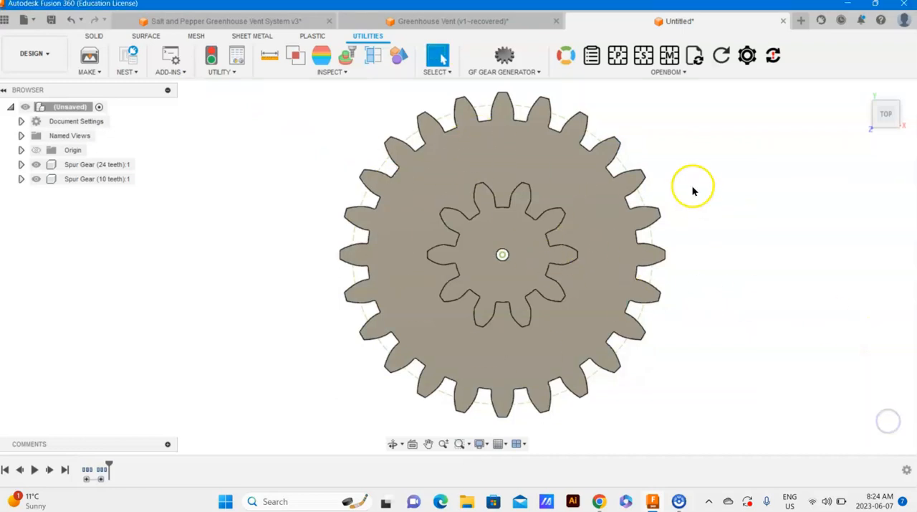
- Generate a metric spur gear with GF Gear Generator using module 0.5 mm, 17 teeth, 10 mm height and 14.5 deg pressure angle
left_click(521, 72)
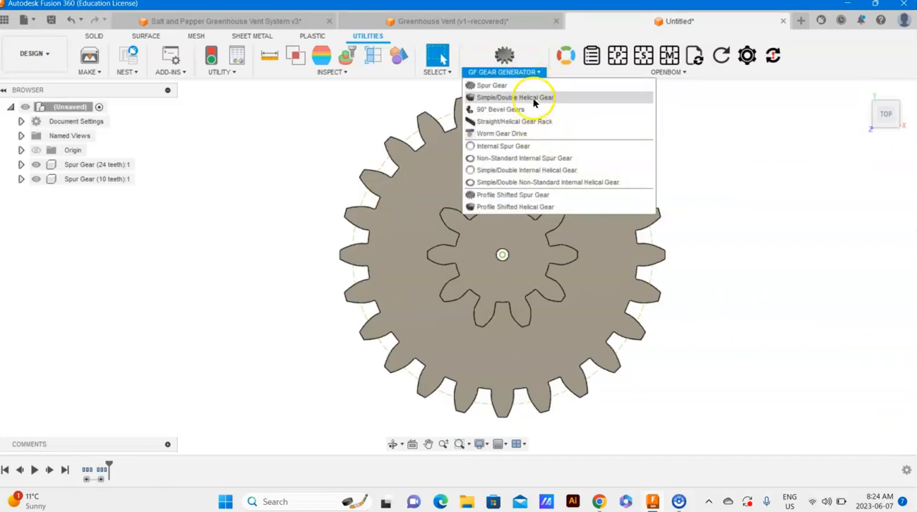
left_click(514, 74)
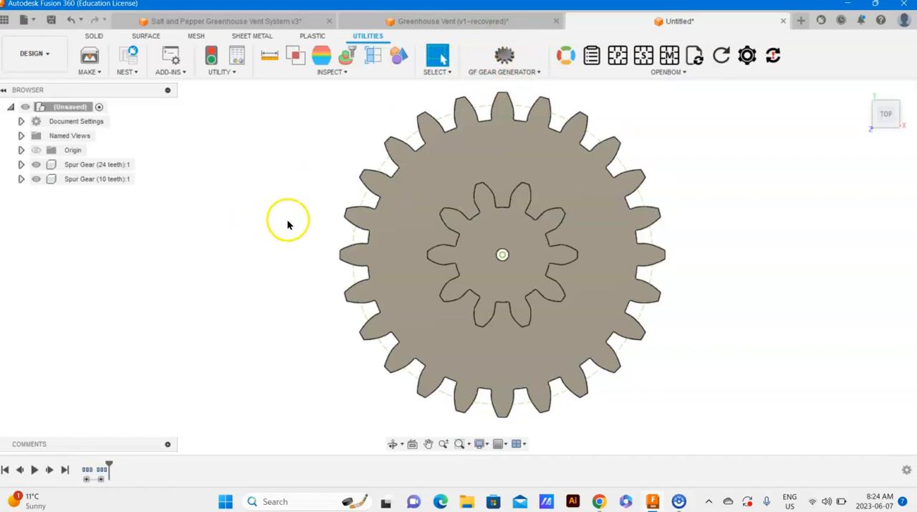
left_click(503, 72)
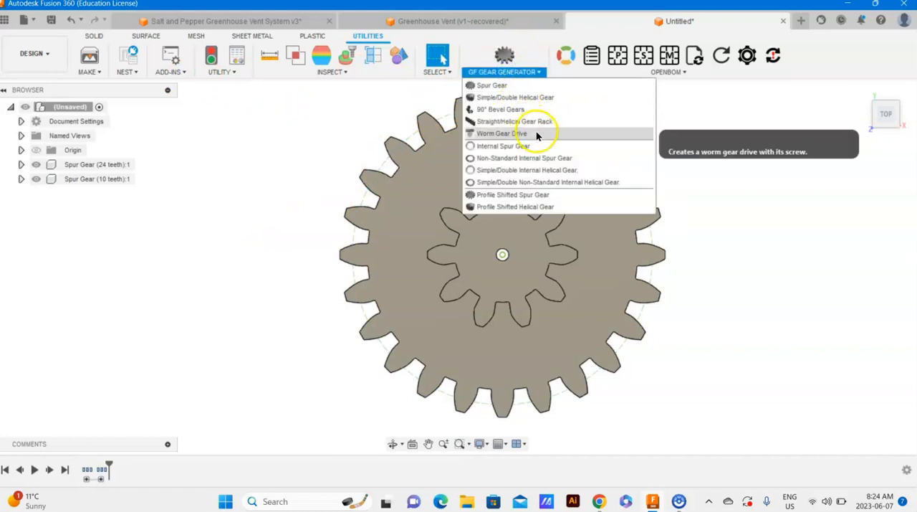
left_click(541, 85)
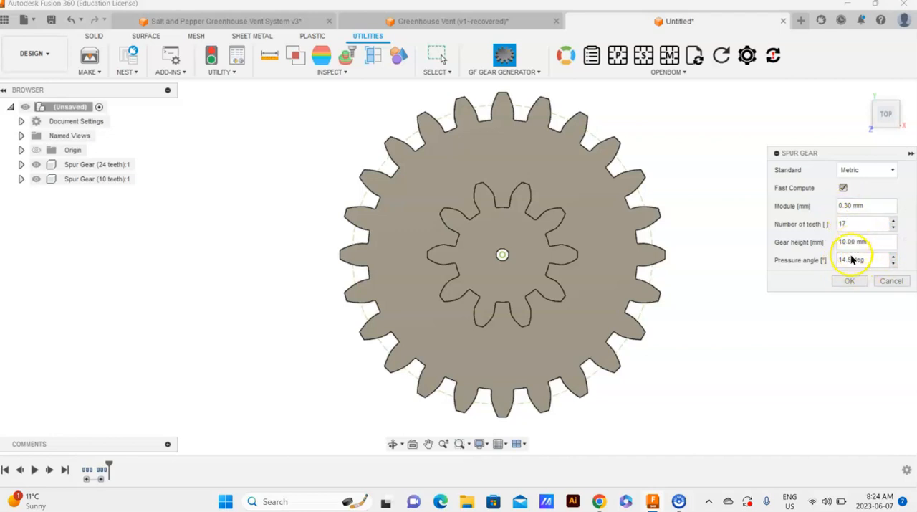
left_click(872, 208)
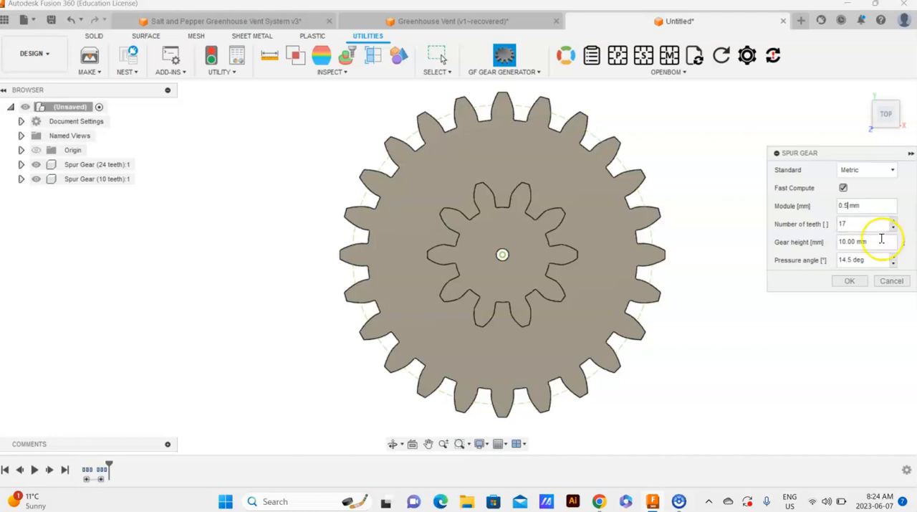
left_click(850, 280)
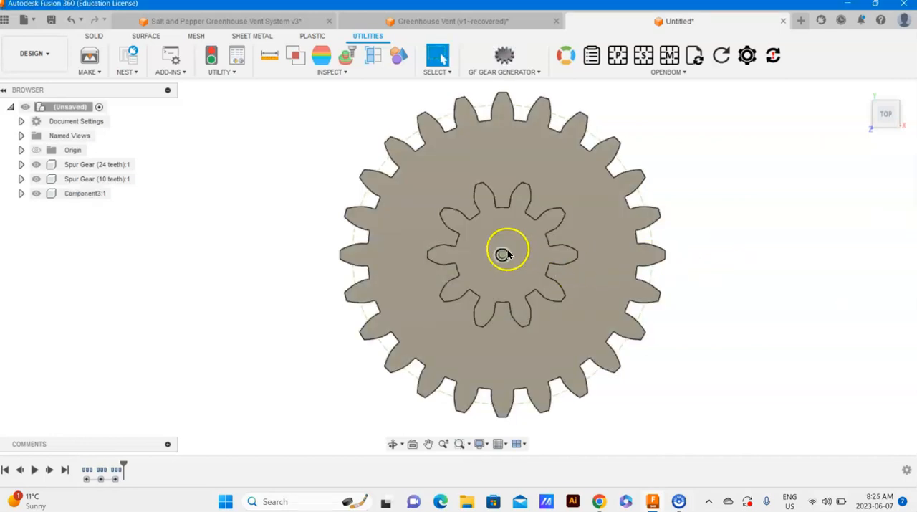
- Move the 10-tooth and 24-tooth gears to opposite sides, clear of the small 17-tooth gear in the center
left_click(404, 206)
left_click(300, 213)
left_click_drag(500, 237, 732, 203)
left_click_drag(397, 253, 281, 260)
scroll(516, 254, "up", 2)
scroll(516, 257, "up", 10)
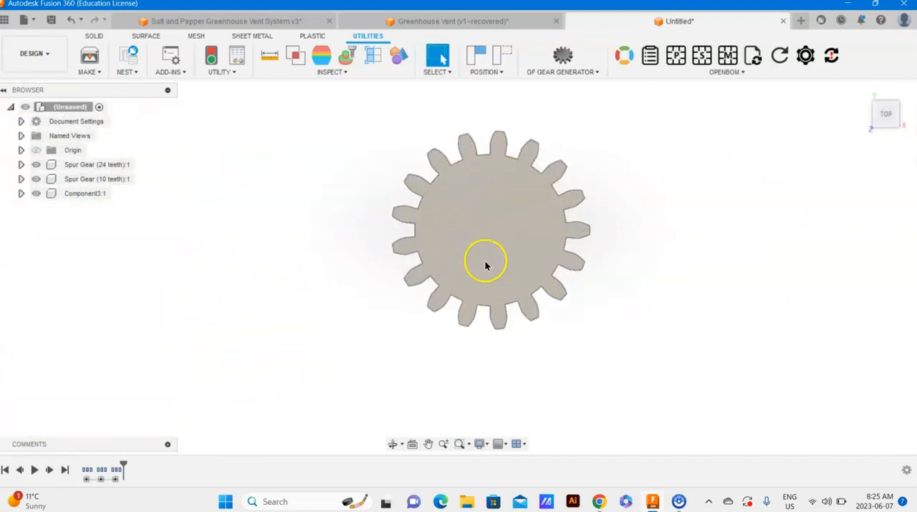
- Generate another metric 17-tooth spur gear with GF Gear Generator using module 0.8 mm, 10 mm height and 14.5 deg pressure angle
left_click(536, 72)
left_click(560, 84)
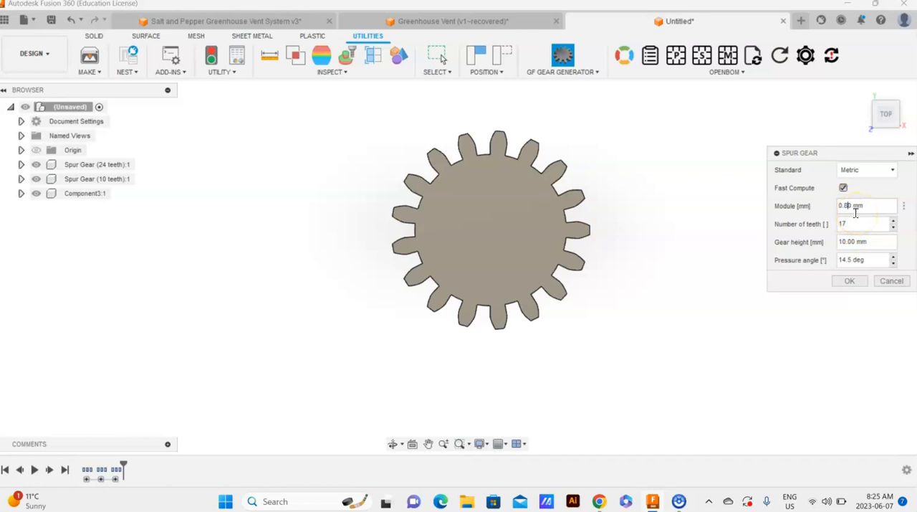
left_click(853, 282)
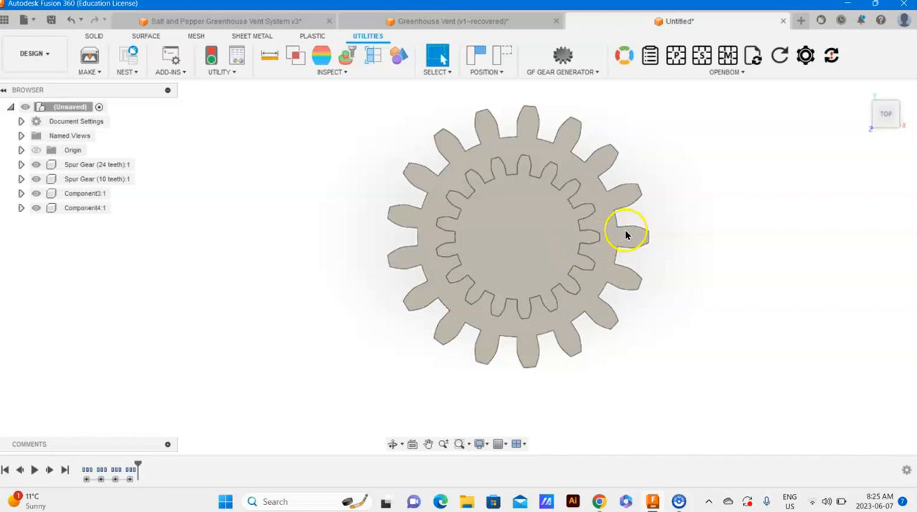
mouse_move(600, 503)
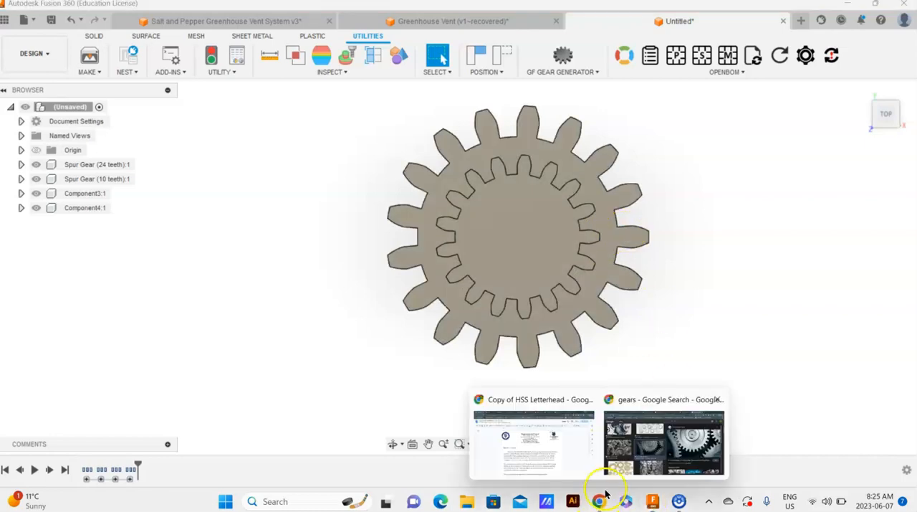
left_click(651, 505)
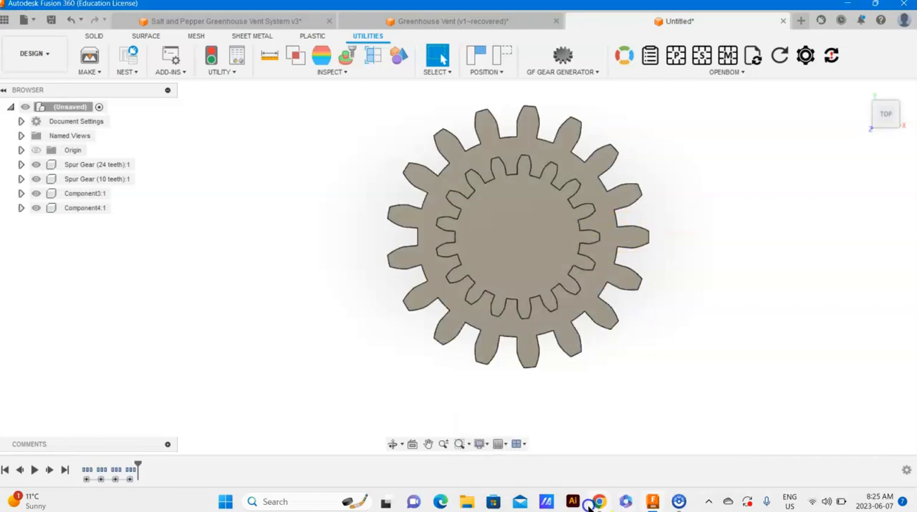
- Switch to Chrome and expand the "Making Gears in Fusion" material in the Digital World classwork in Google Classroom
left_click(610, 401)
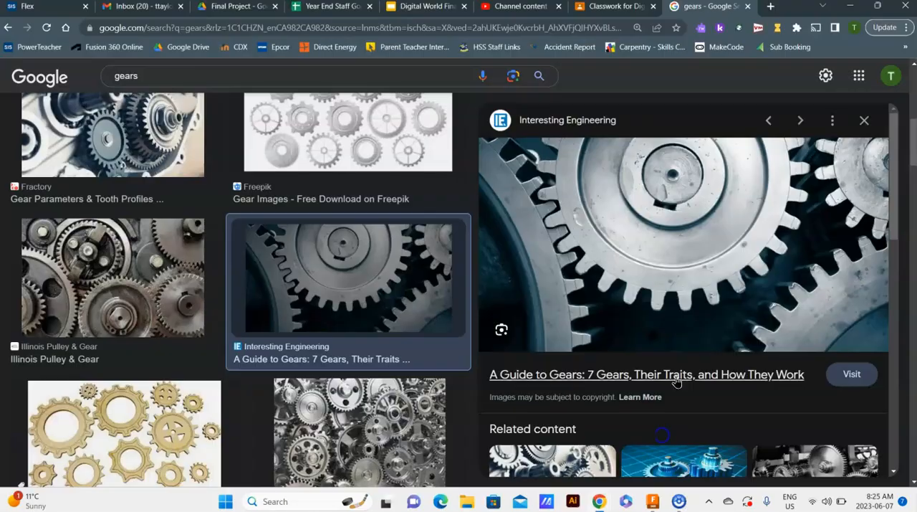
left_click(606, 6)
scroll(396, 245, "up", 2)
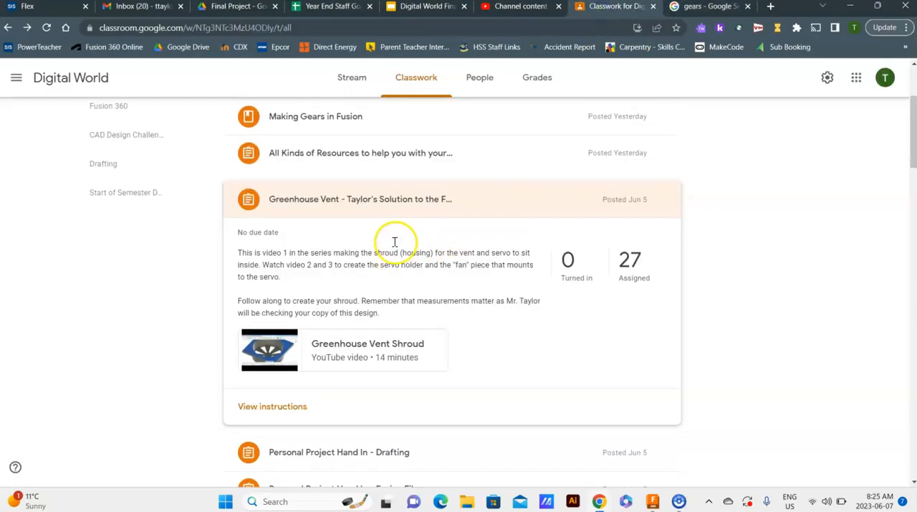
scroll(397, 247, "down", 2)
scroll(396, 247, "up", 1)
scroll(396, 248, "down", 2)
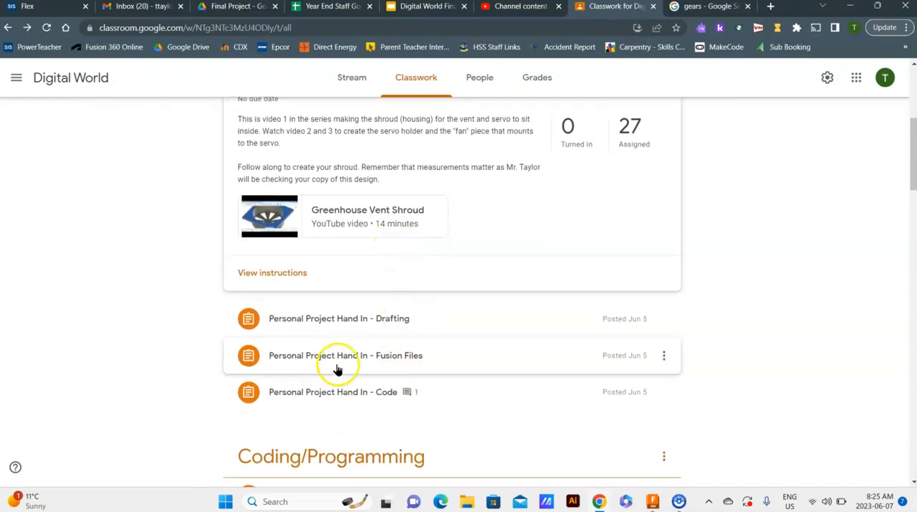
scroll(337, 365, "up", 4)
left_click(337, 285)
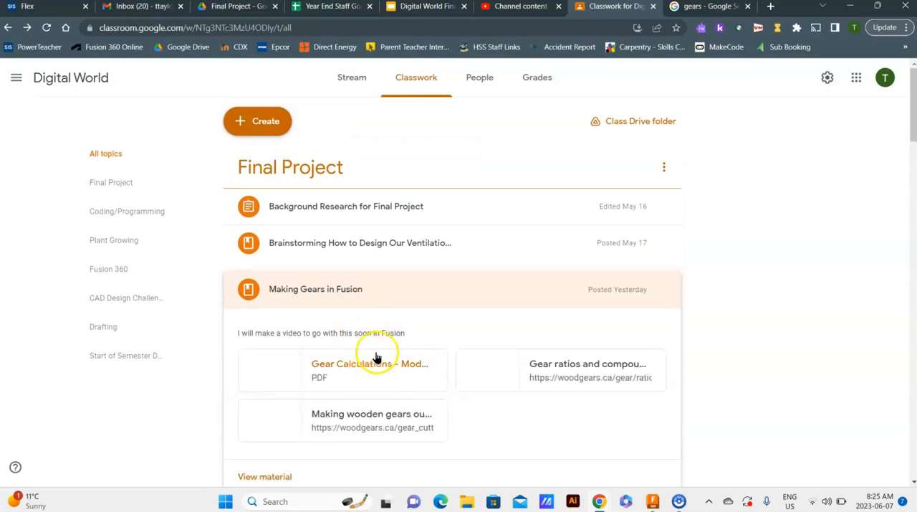
- Open the "Gear Calculations - Module" PDF and examine the enlarged illustration of reference diameter over number of teeth
scroll(413, 348, "down", 2)
left_click(368, 248)
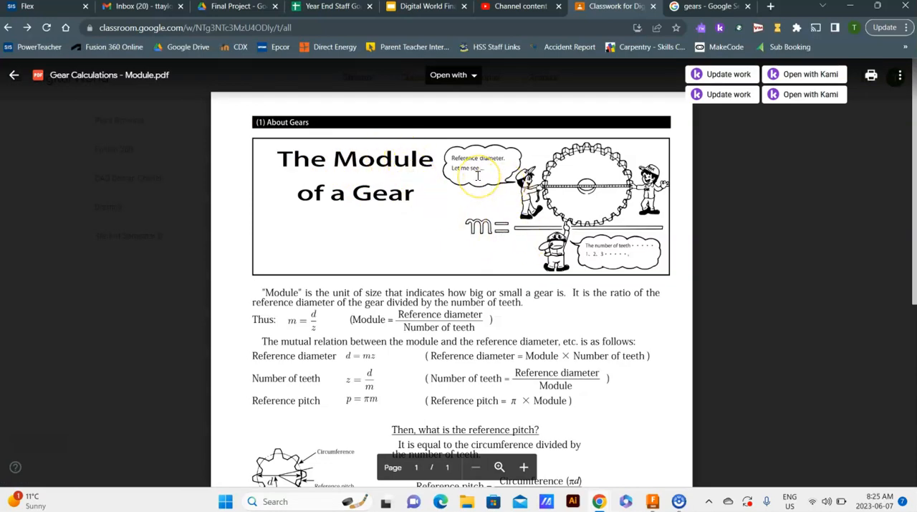
scroll(477, 174, "up", 5, "ctrl")
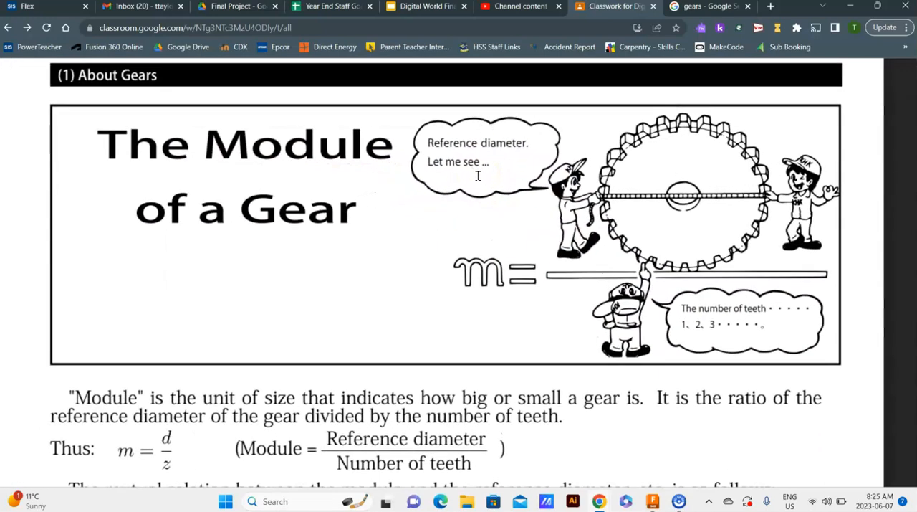
scroll(477, 175, "up", 3, "ctrl")
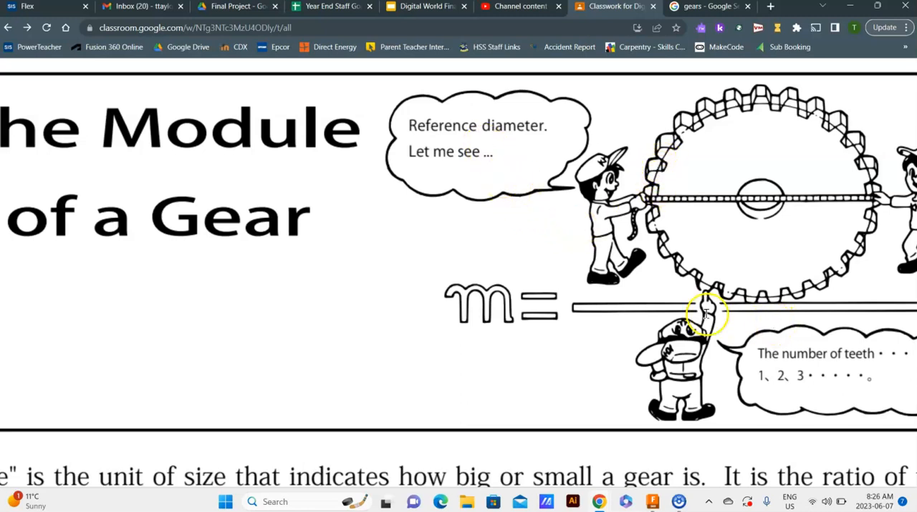
left_click_drag(439, 323, 398, 327)
left_click_drag(762, 332, 433, 333)
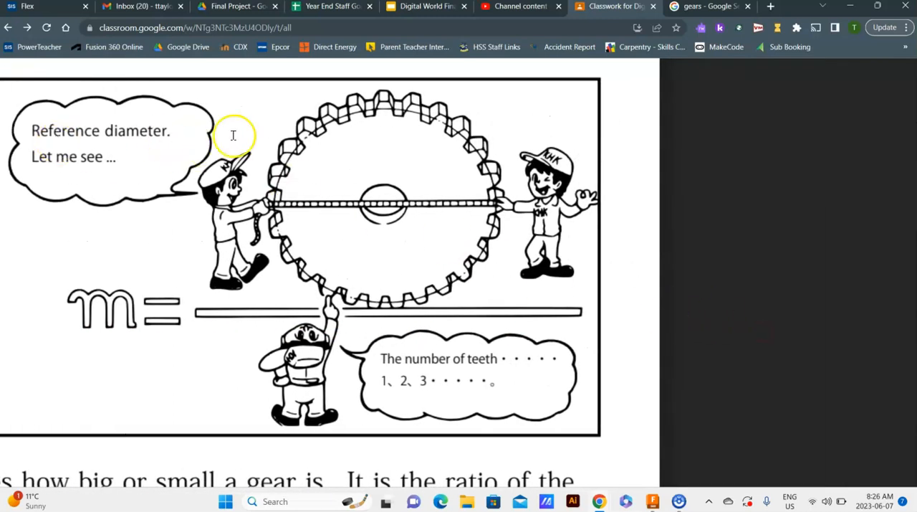